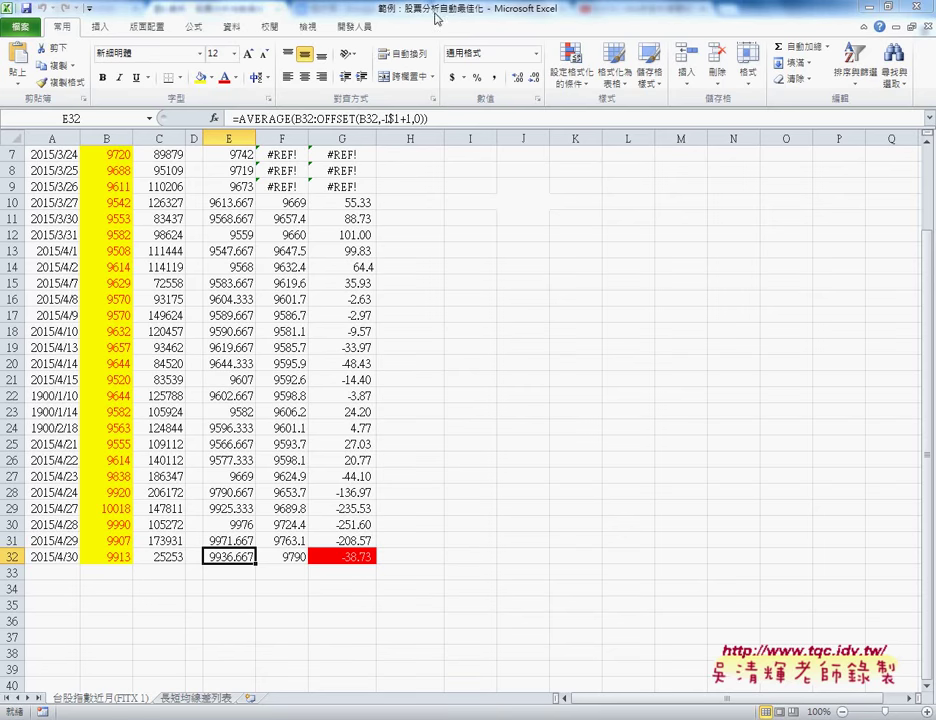
Deselect the formula cell I14, scroll to the top, and switch to the 長短均線差列表 sheet
{"action": "left_click", "coordinate": [493, 267]}
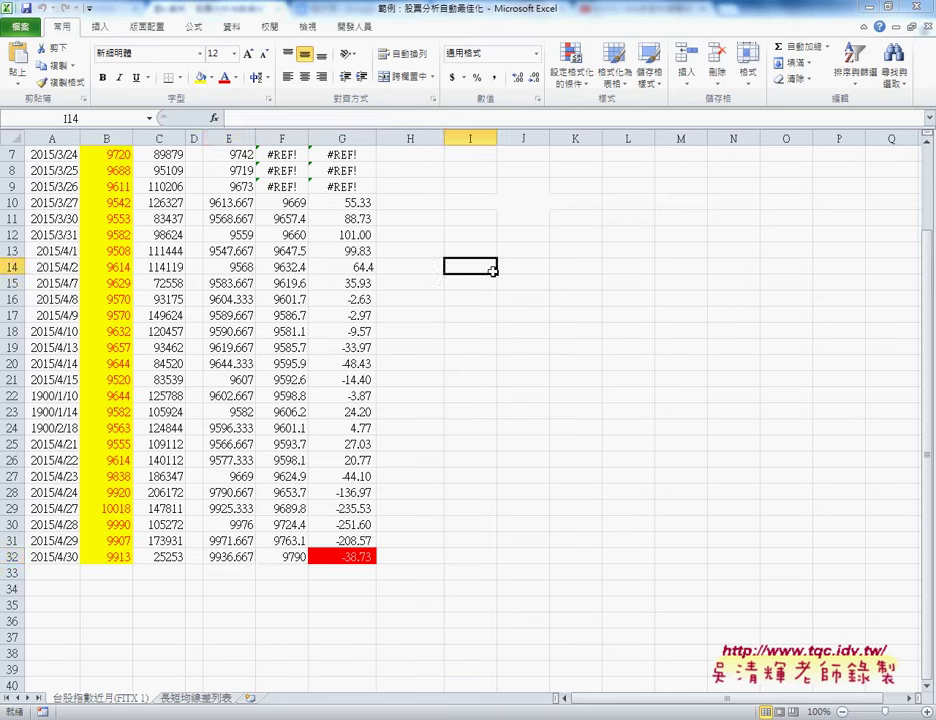
{"action": "scroll", "coordinate": [493, 270], "scroll_direction": "up", "scroll_amount": 2}
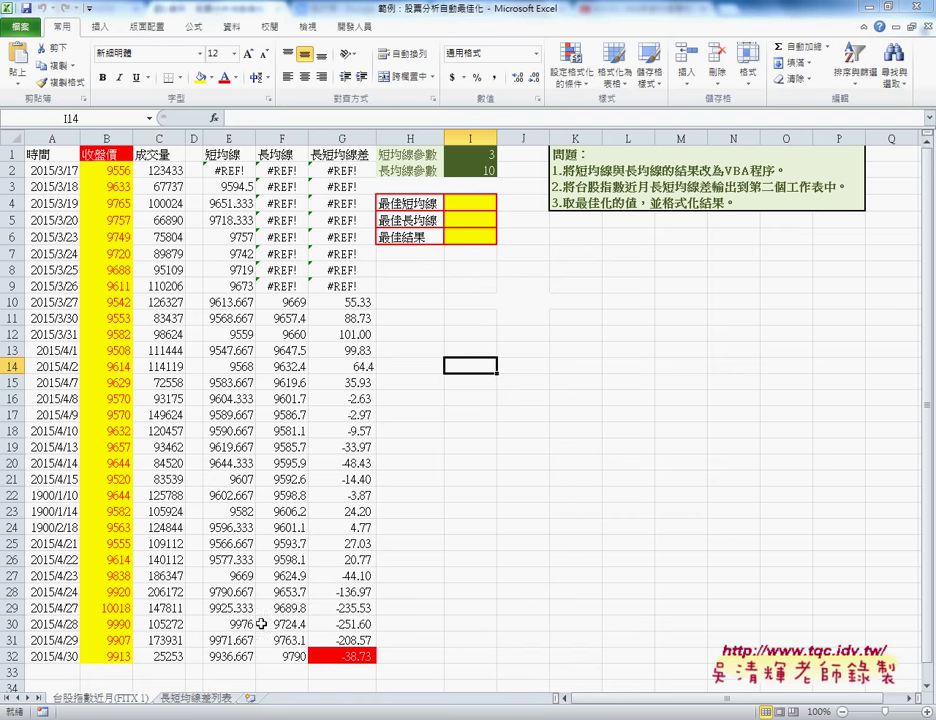
{"action": "left_click", "coordinate": [208, 700]}
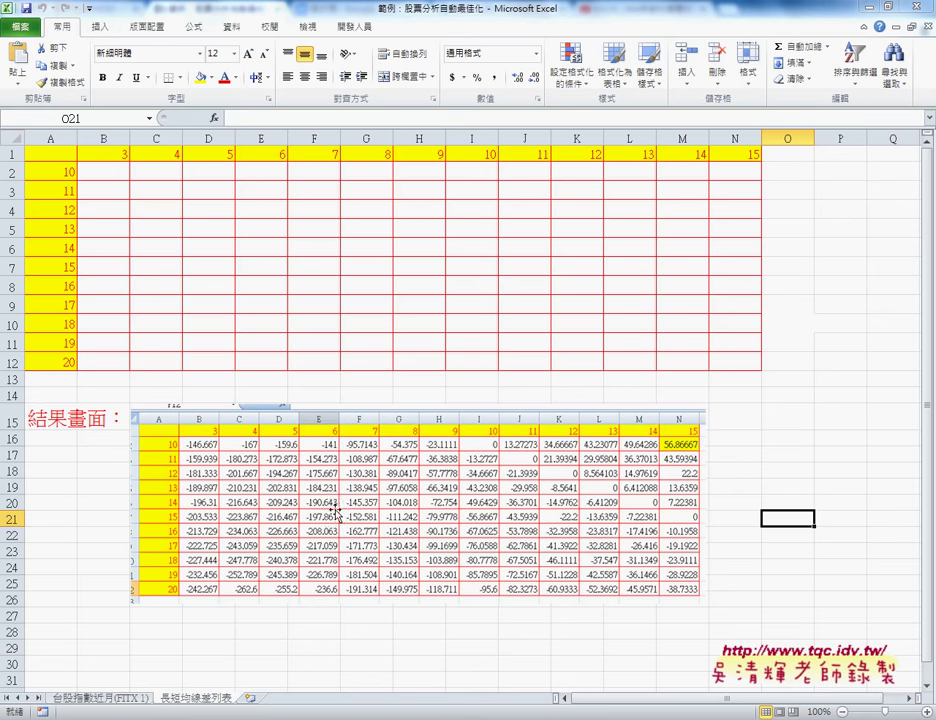
Check the grid's short-average 3 in B1, long-average 10 in A2 and first result cell B2, then return to 台股指數近月
{"action": "left_click", "coordinate": [110, 704]}
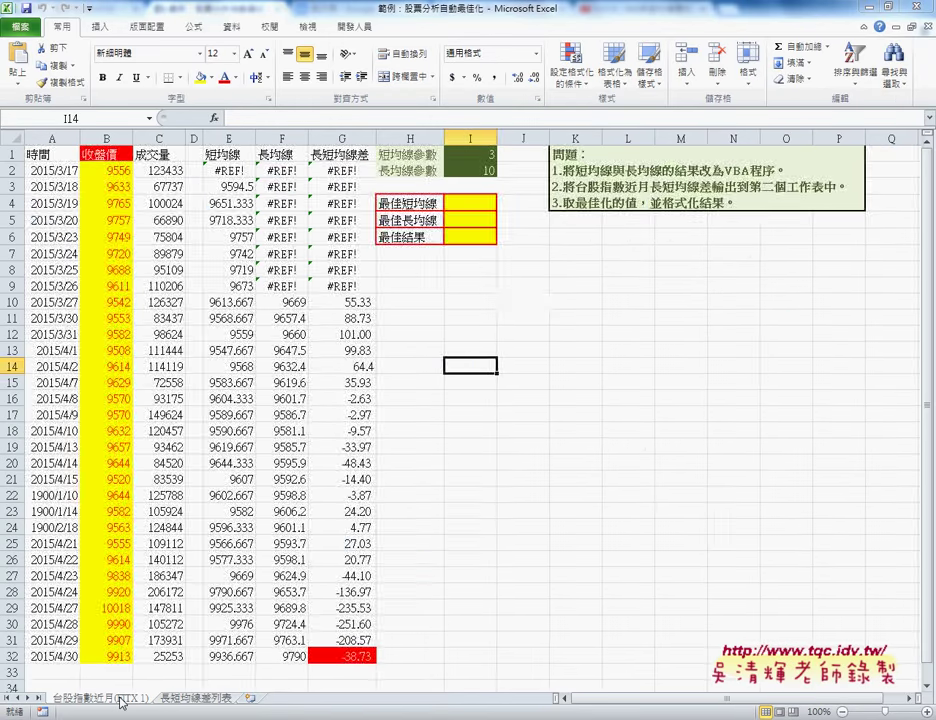
{"action": "left_click", "coordinate": [195, 698]}
{"action": "left_click", "coordinate": [115, 176]}
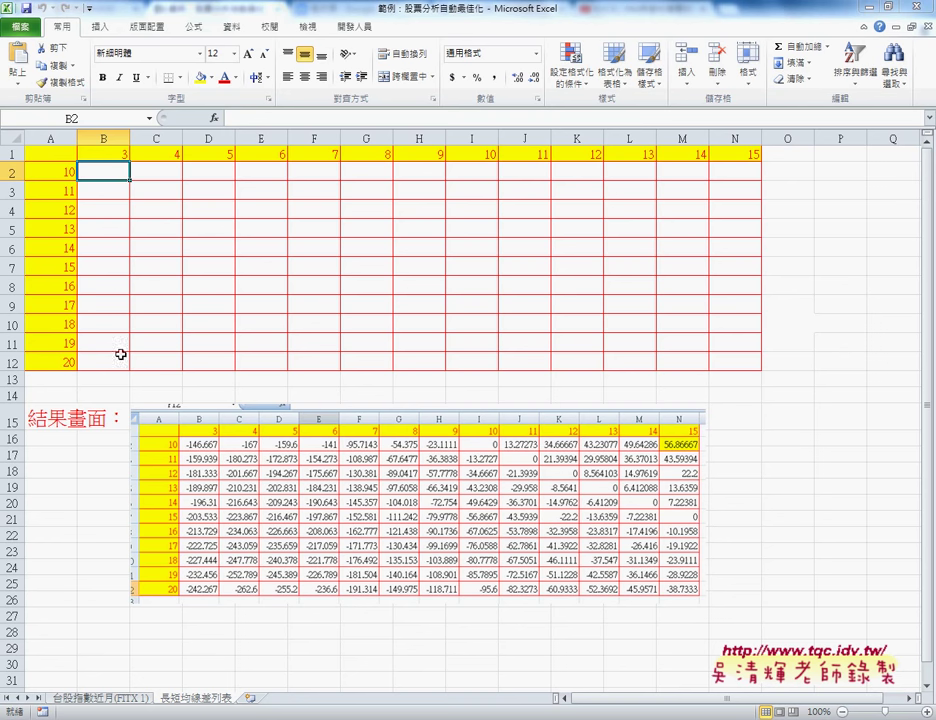
{"action": "left_click", "coordinate": [112, 155]}
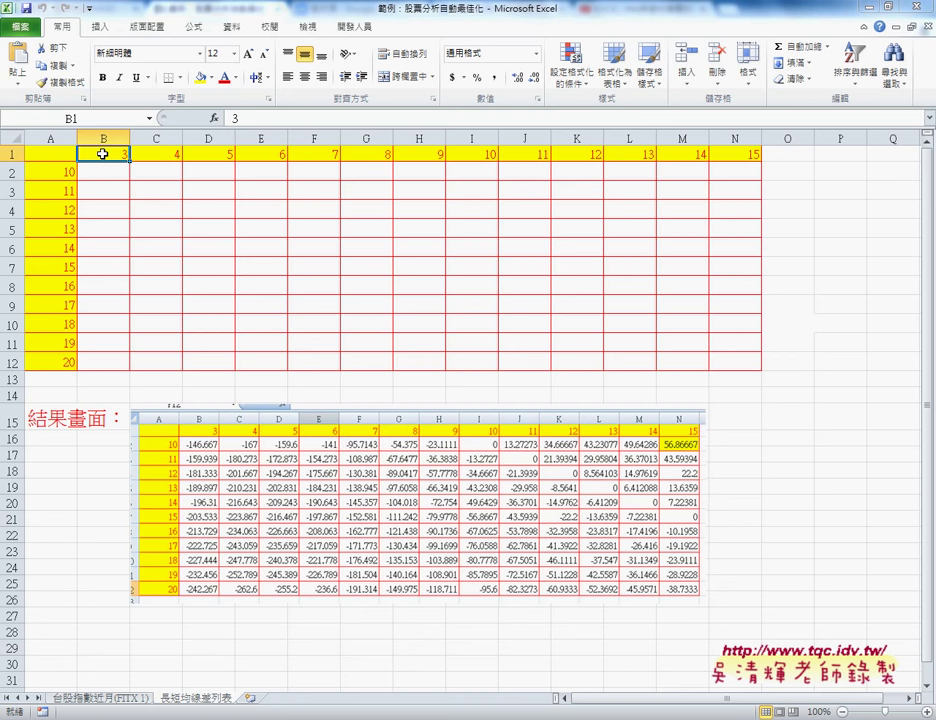
{"action": "left_click", "coordinate": [56, 175]}
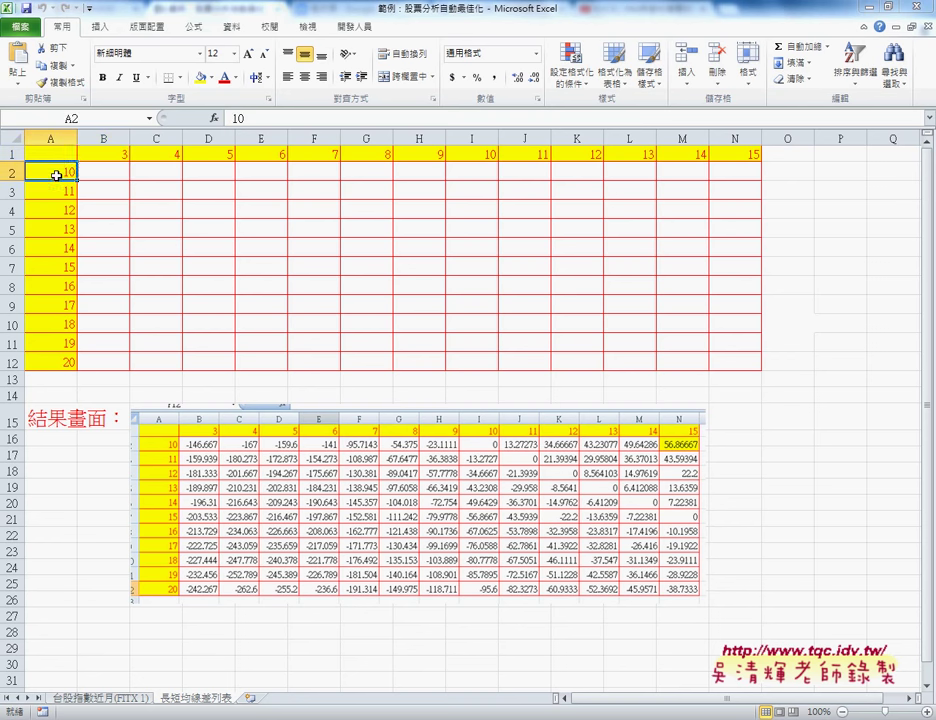
{"action": "left_click", "coordinate": [90, 152]}
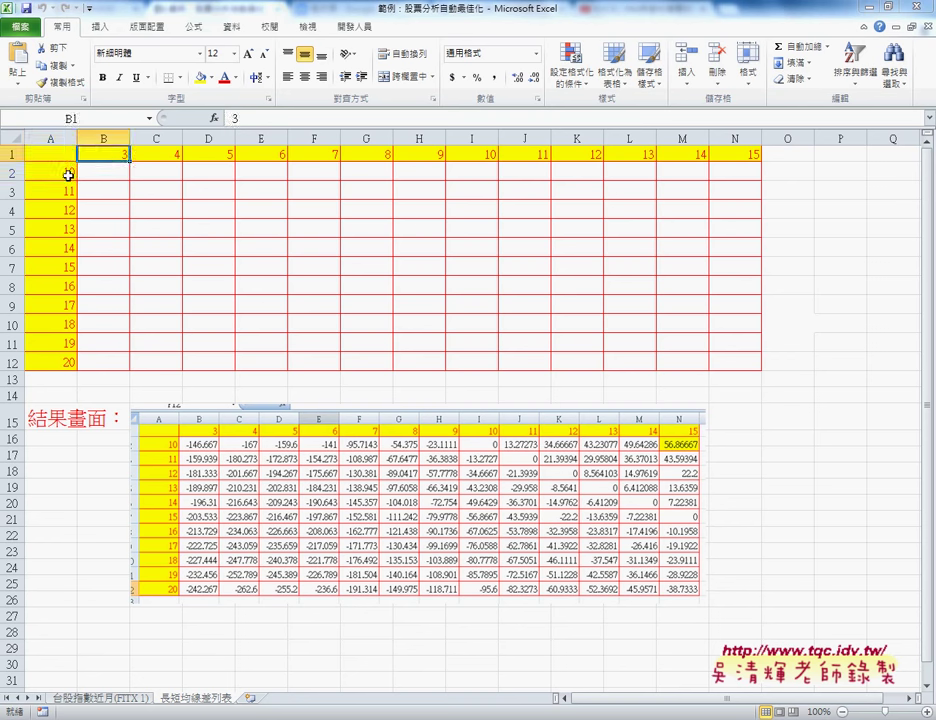
{"action": "left_click", "coordinate": [68, 175]}
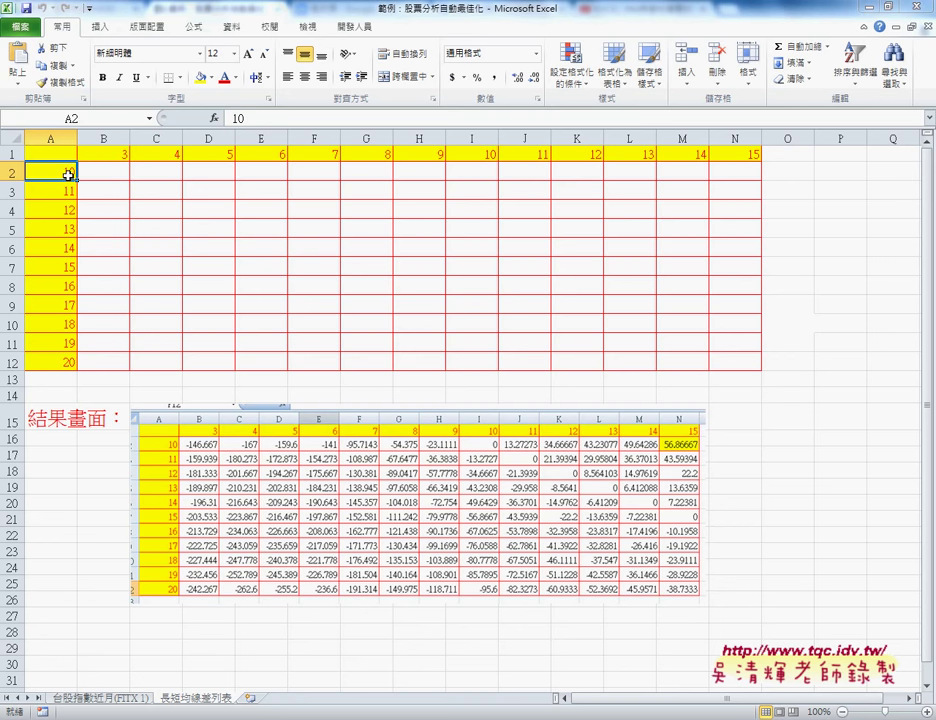
{"action": "left_click", "coordinate": [98, 174]}
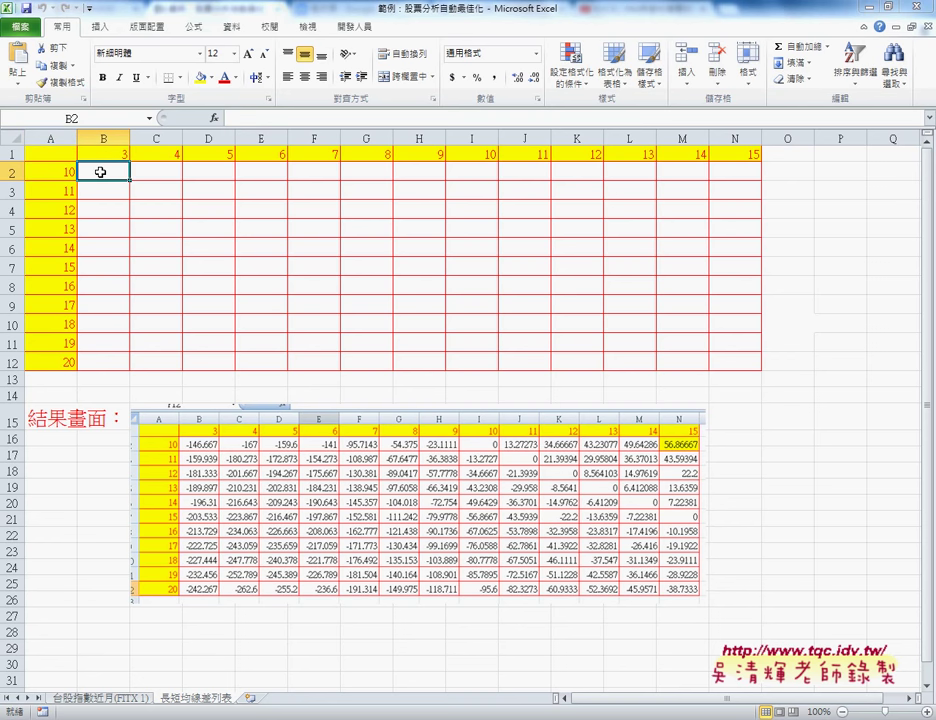
{"action": "left_click", "coordinate": [119, 701]}
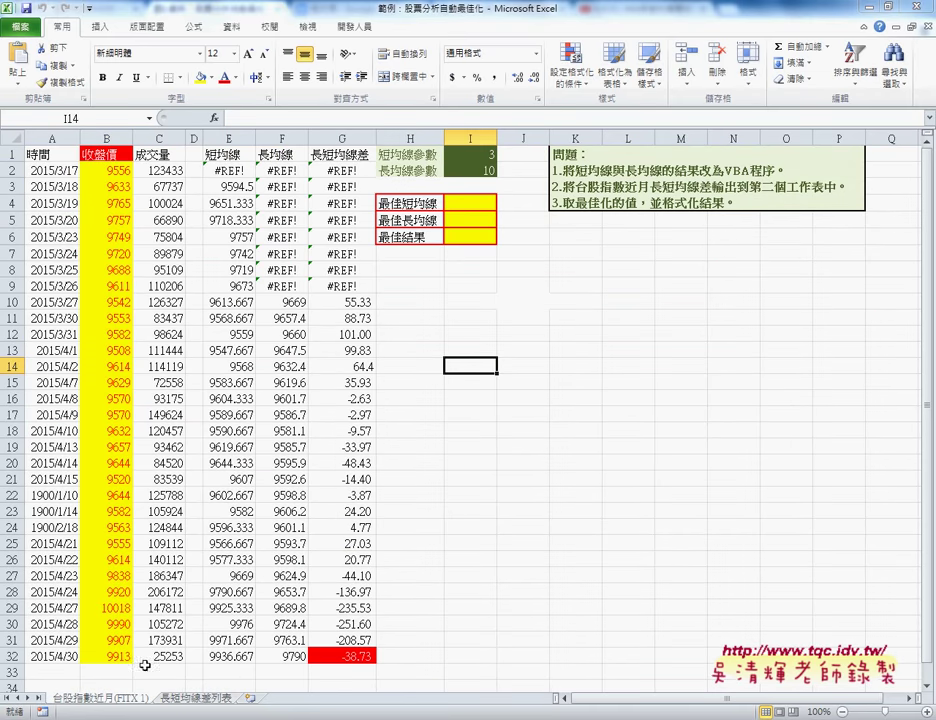
{"action": "left_click", "coordinate": [228, 138]}
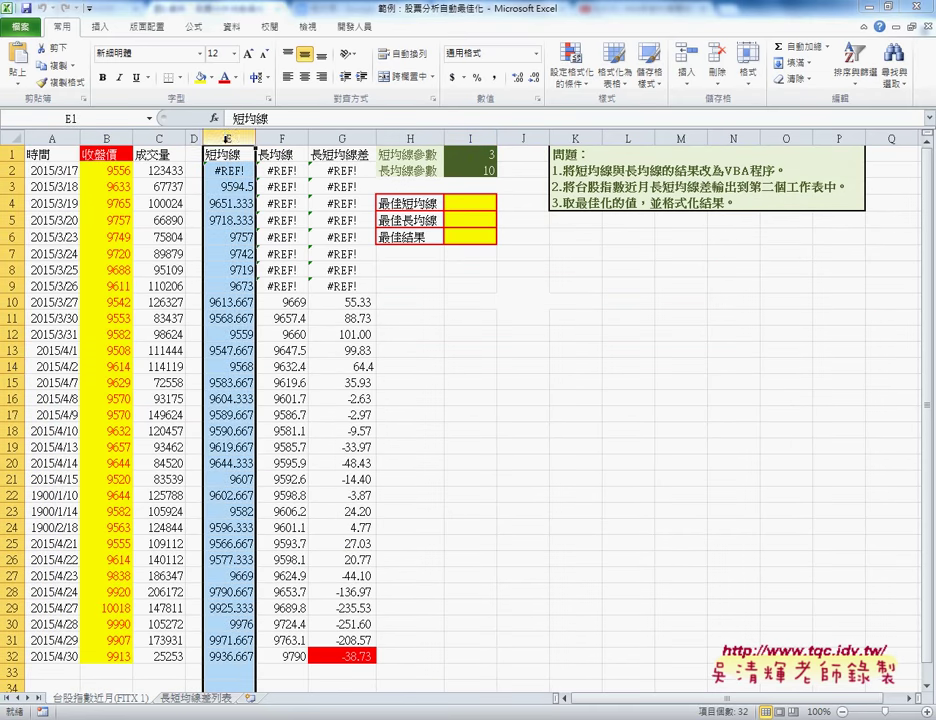
{"action": "left_click", "coordinate": [233, 656]}
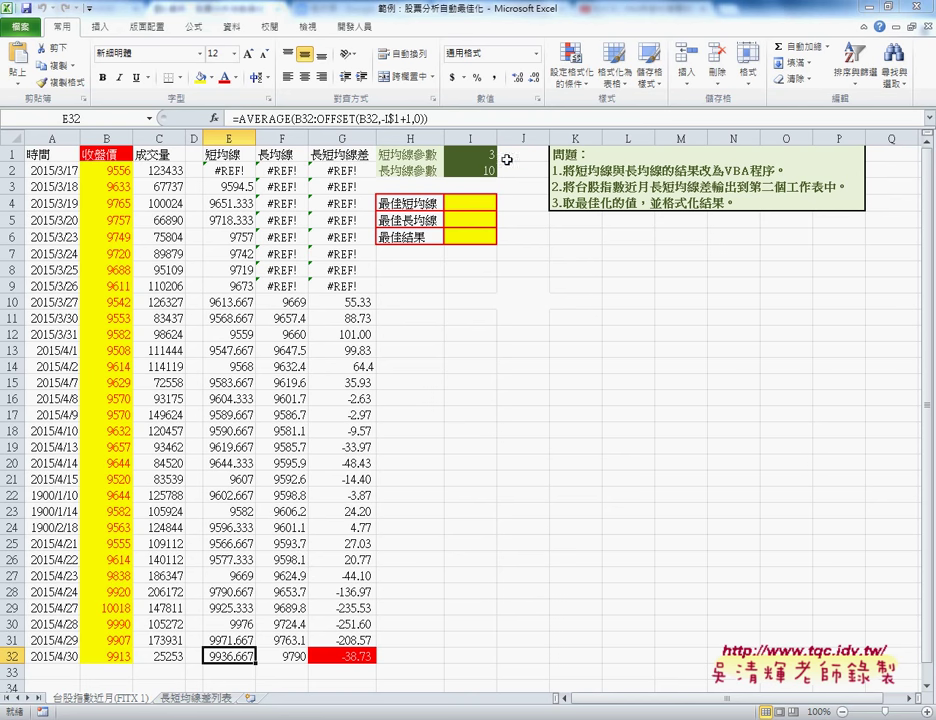
{"action": "mouse_move", "coordinate": [492, 140]}
{"action": "left_mouse_down"}
{"action": "mouse_move", "coordinate": [500, 152]}
{"action": "mouse_move", "coordinate": [506, 143]}
{"action": "left_mouse_up"}
{"action": "left_click_drag", "start_coordinate": [218, 663], "coordinate": [201, 664]}
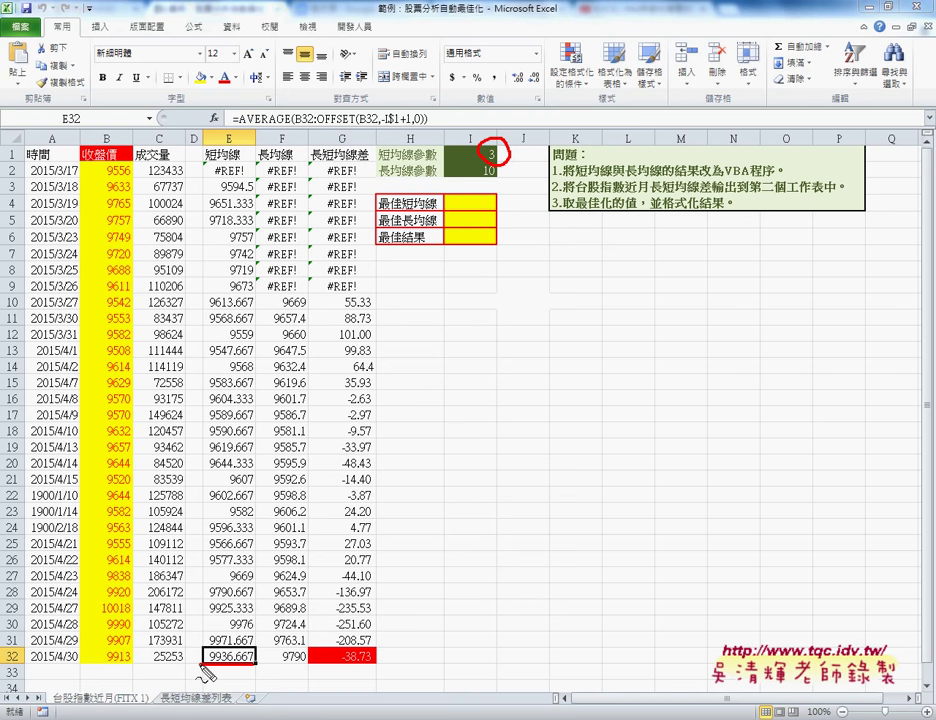
{"action": "left_click_drag", "start_coordinate": [201, 664], "coordinate": [256, 659]}
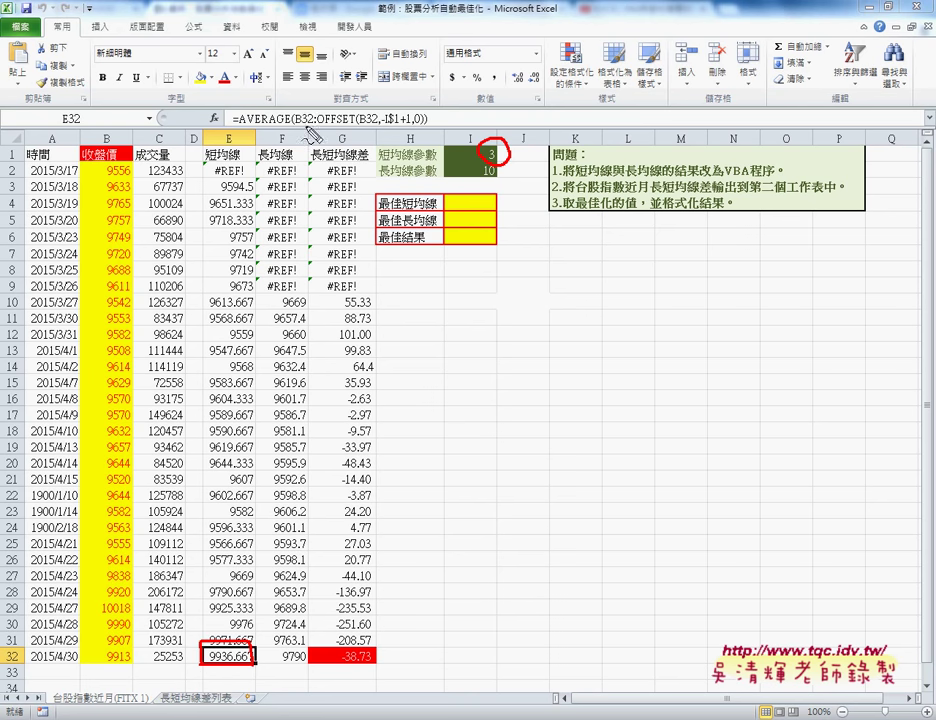
{"action": "left_click_drag", "start_coordinate": [226, 127], "coordinate": [308, 127]}
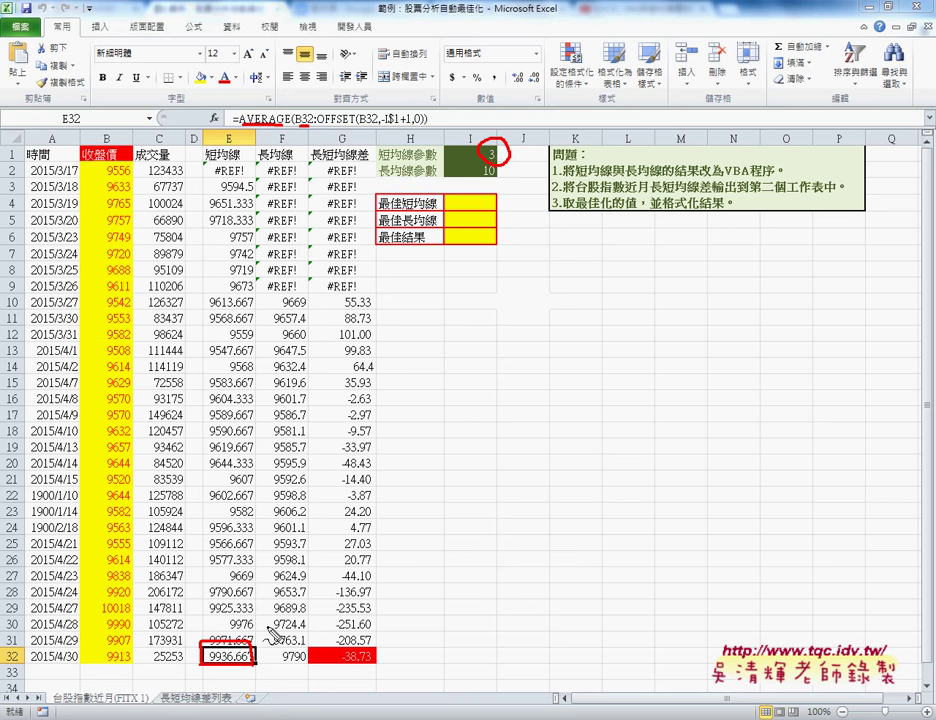
{"action": "mouse_move", "coordinate": [258, 670]}
{"action": "left_mouse_down"}
{"action": "mouse_move", "coordinate": [192, 638]}
{"action": "mouse_move", "coordinate": [247, 679]}
{"action": "left_mouse_up"}
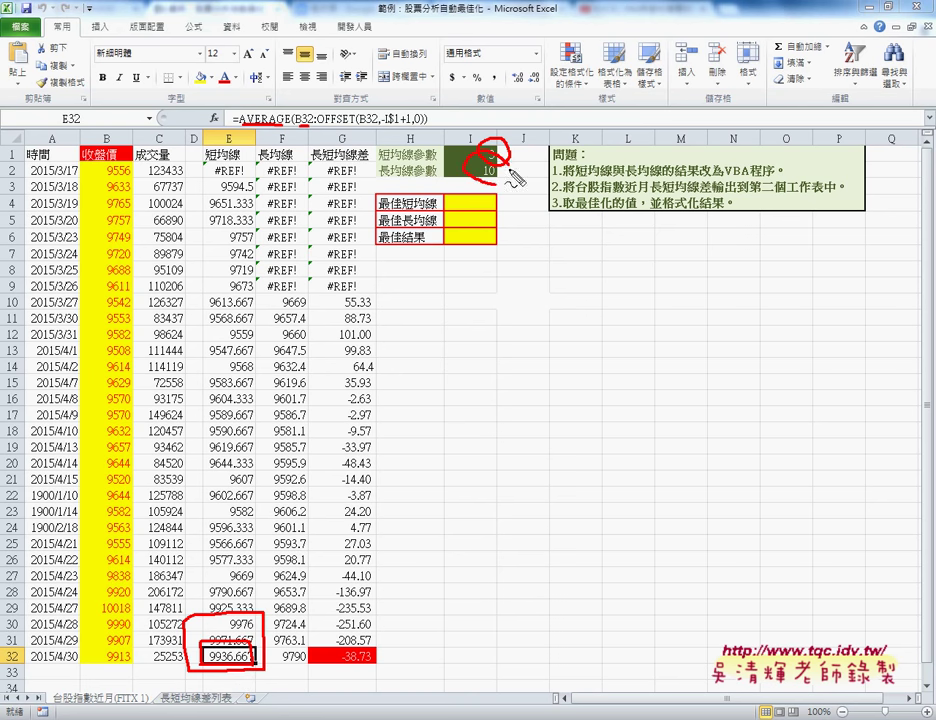
{"action": "left_click_drag", "start_coordinate": [497, 150], "coordinate": [494, 187]}
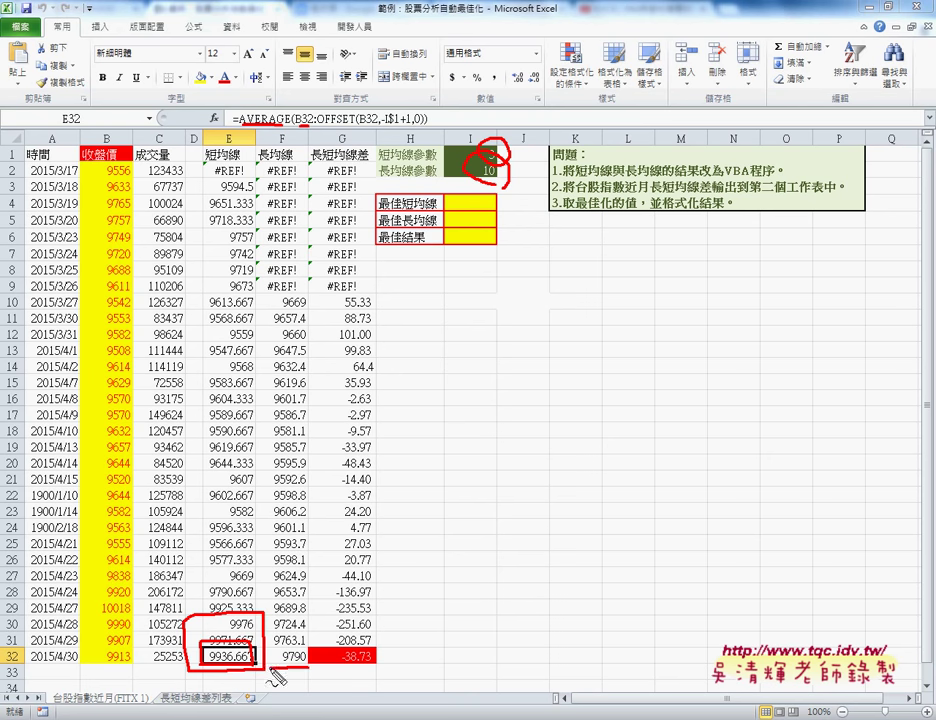
Annotate the long-average cells F23:F32, the OFFSET formula in E32, and the -38.73 difference in G32
{"action": "left_click_drag", "start_coordinate": [270, 688], "coordinate": [268, 548]}
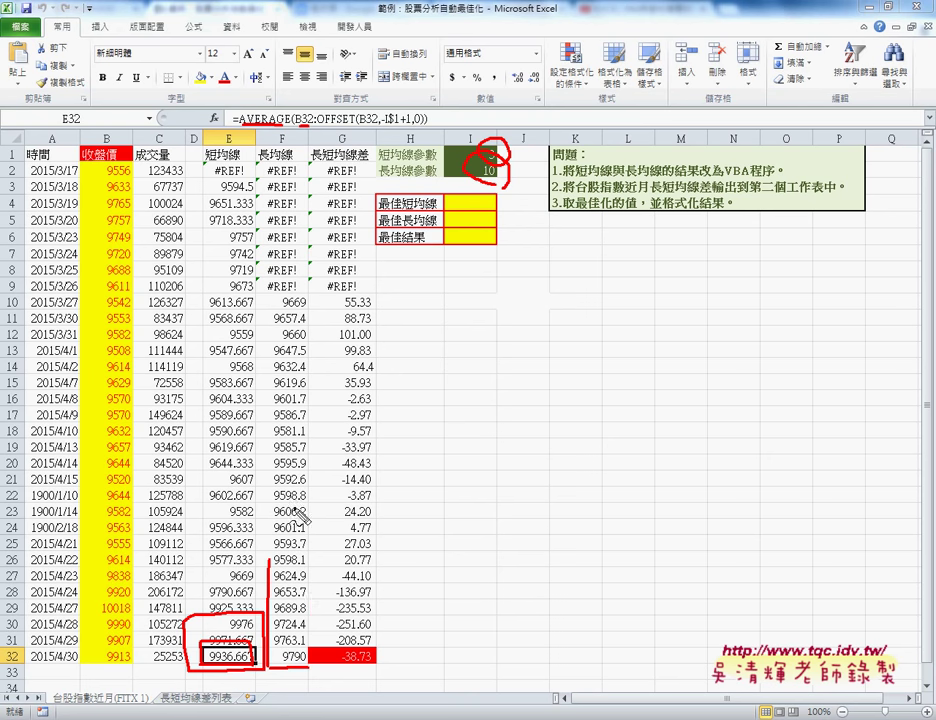
{"action": "left_click_drag", "start_coordinate": [267, 573], "coordinate": [298, 680]}
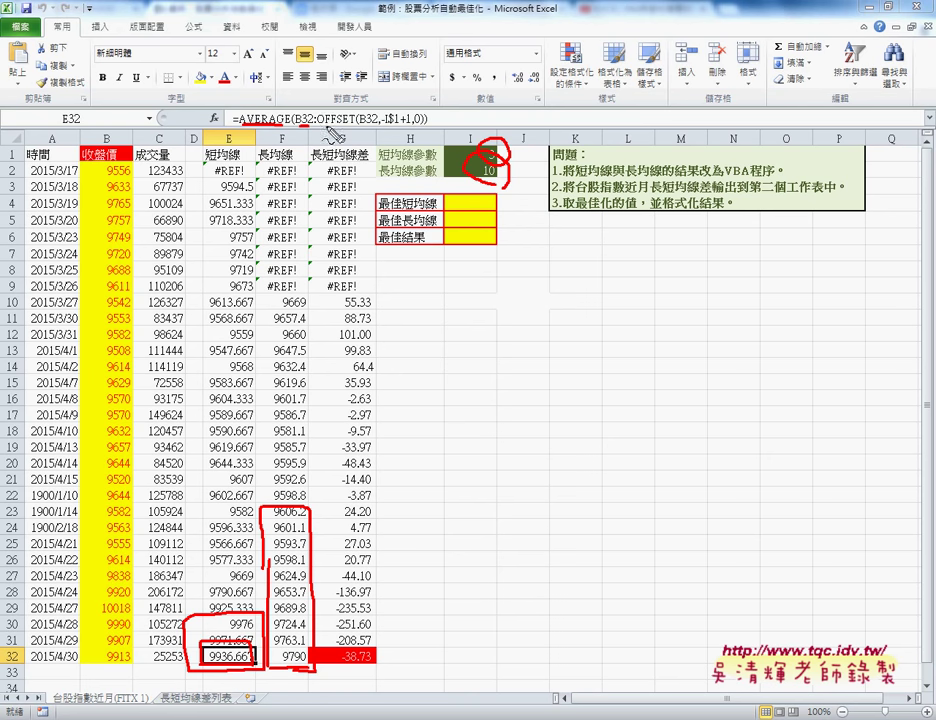
{"action": "left_click_drag", "start_coordinate": [320, 127], "coordinate": [355, 127]}
{"action": "left_click_drag", "start_coordinate": [365, 127], "coordinate": [374, 127]}
{"action": "left_click_drag", "start_coordinate": [373, 640], "coordinate": [390, 662]}
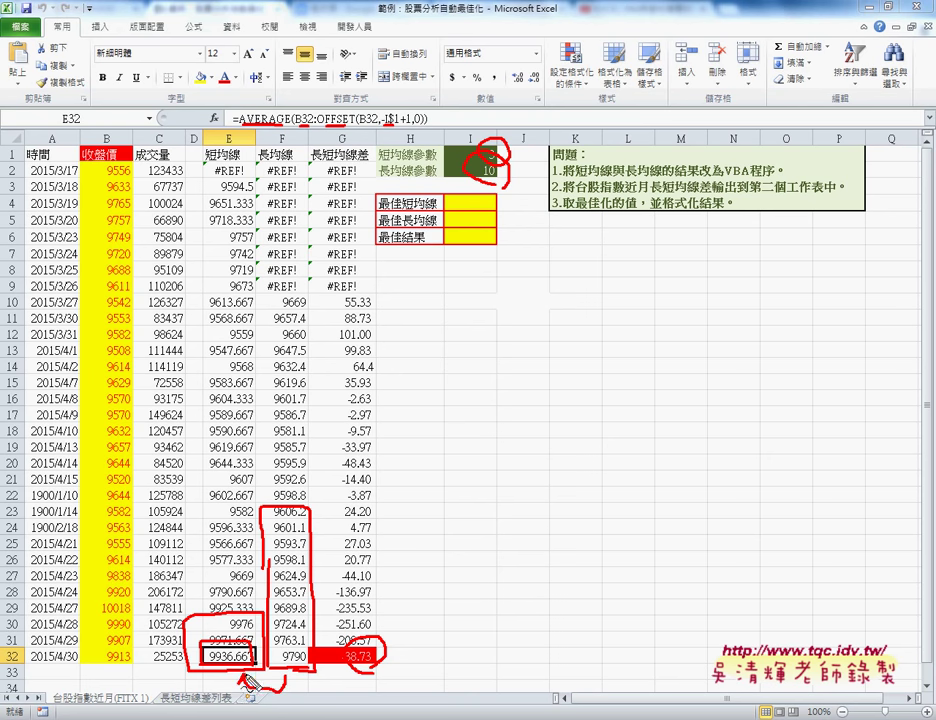
{"action": "mouse_move", "coordinate": [243, 608]}
{"action": "left_mouse_down"}
{"action": "mouse_move", "coordinate": [372, 628]}
{"action": "mouse_move", "coordinate": [378, 637]}
{"action": "left_mouse_up"}
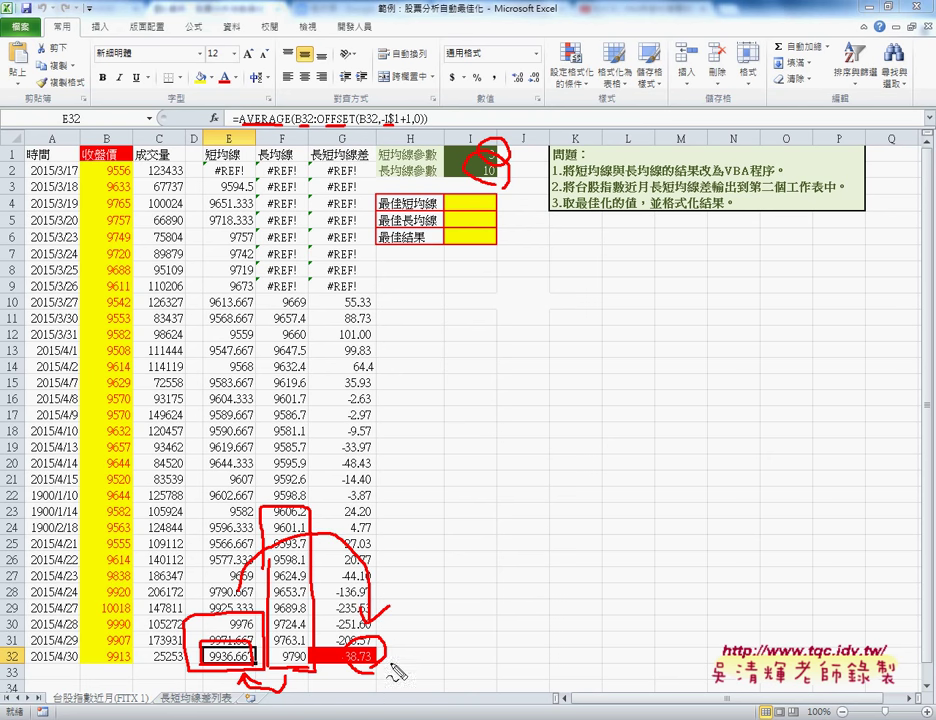
Mark the grid sheet as output and parameter 10 in I2, clear the pen marks, and open 長短均線差列表
{"action": "left_click_drag", "start_coordinate": [228, 692], "coordinate": [229, 708]}
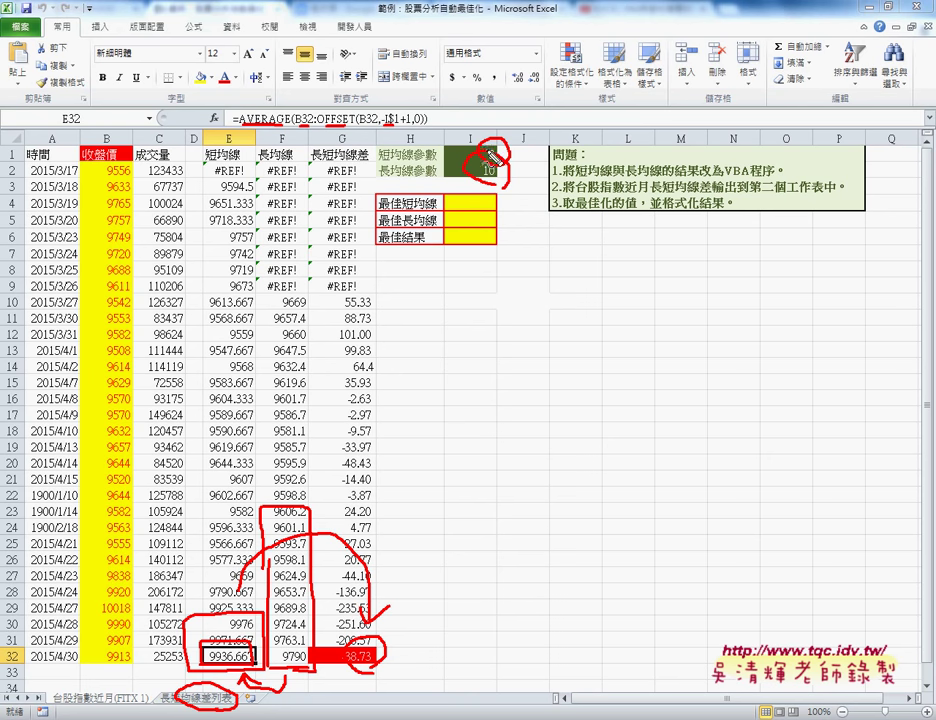
{"action": "left_click_drag", "start_coordinate": [500, 178], "coordinate": [497, 150]}
{"action": "key", "text": "Escape"}
{"action": "left_click", "coordinate": [484, 155]}
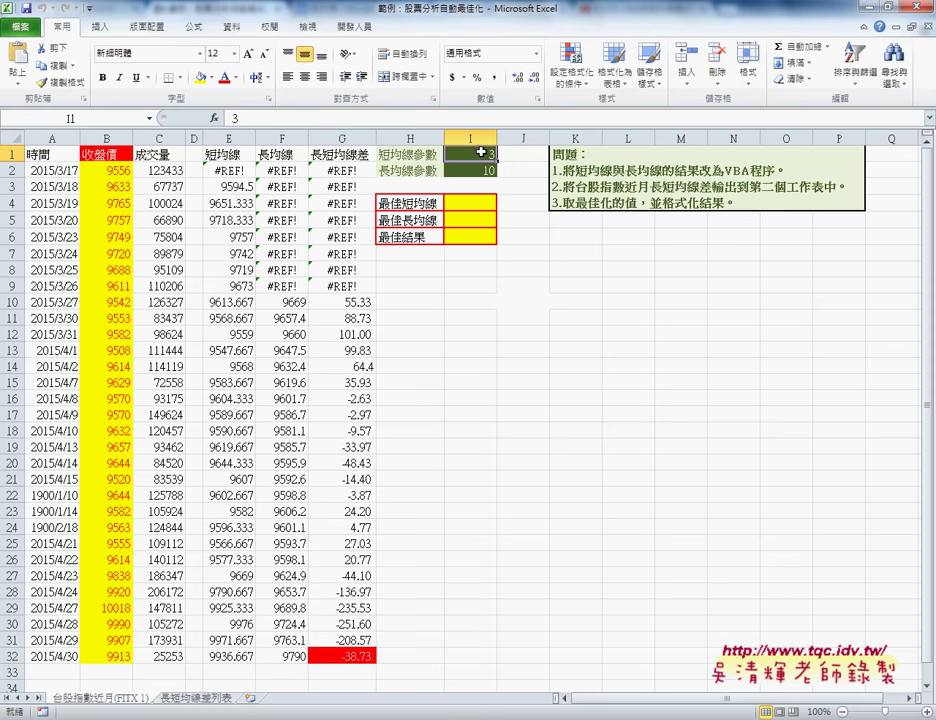
{"action": "left_click", "coordinate": [198, 700]}
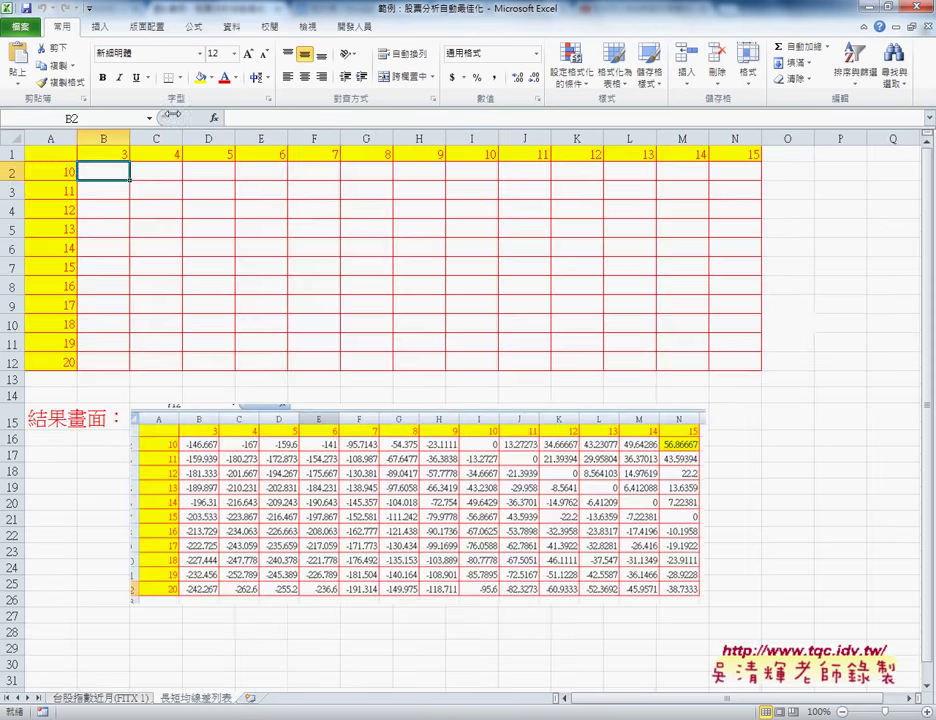
{"action": "left_click", "coordinate": [70, 172]}
{"action": "left_click", "coordinate": [100, 155]}
{"action": "left_click", "coordinate": [68, 190]}
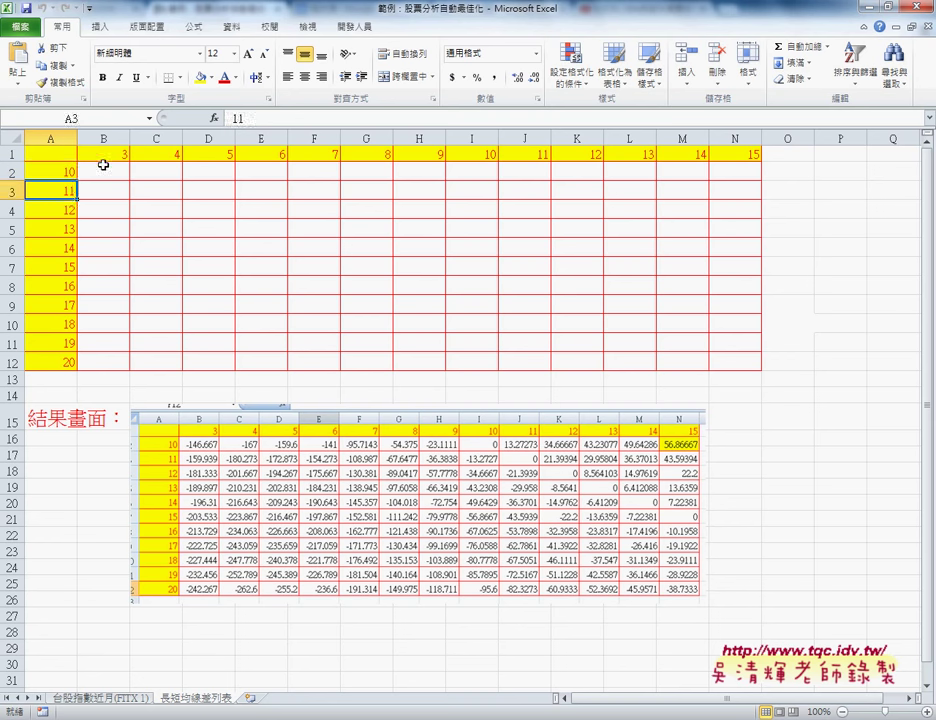
{"action": "left_click", "coordinate": [100, 155]}
{"action": "left_click", "coordinate": [60, 209]}
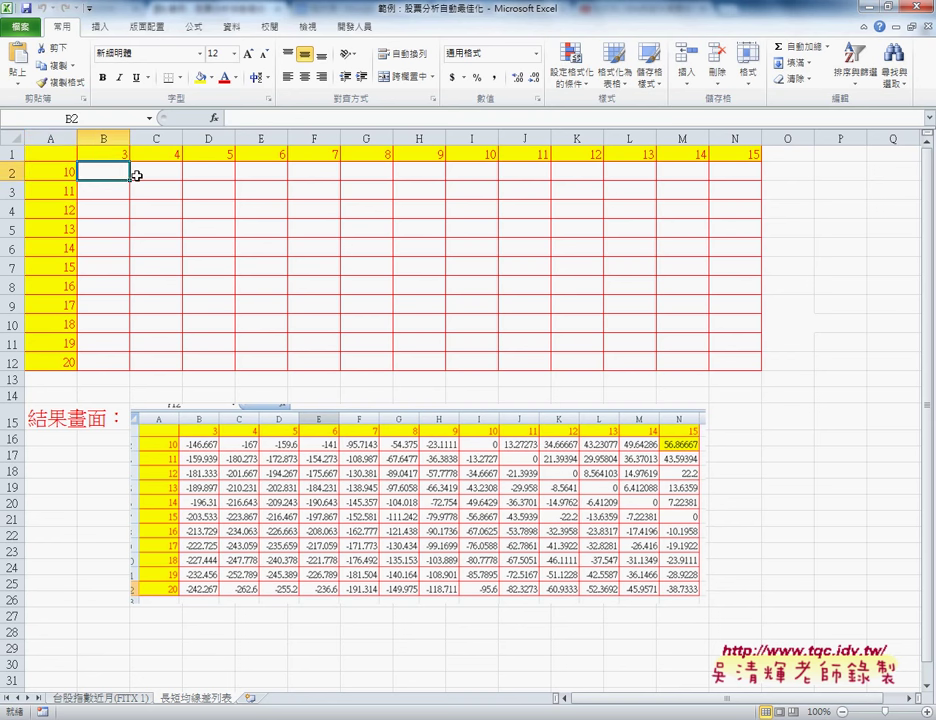
{"action": "mouse_move", "coordinate": [122, 173]}
{"action": "left_mouse_down"}
{"action": "mouse_move", "coordinate": [618, 193]}
{"action": "mouse_move", "coordinate": [725, 362]}
{"action": "left_mouse_up"}
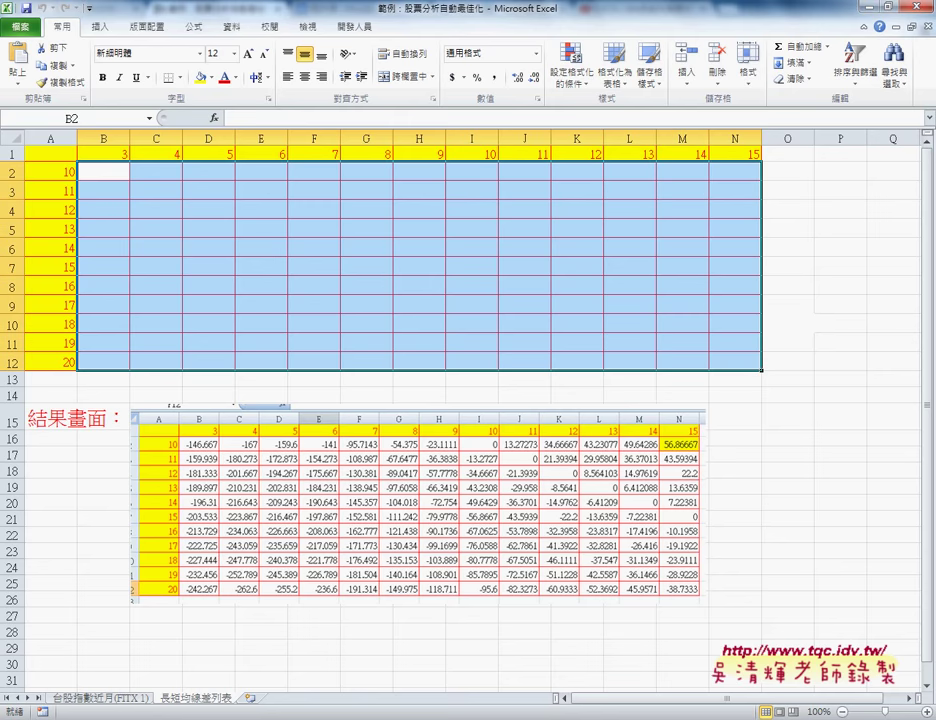
{"action": "left_click", "coordinate": [324, 712]}
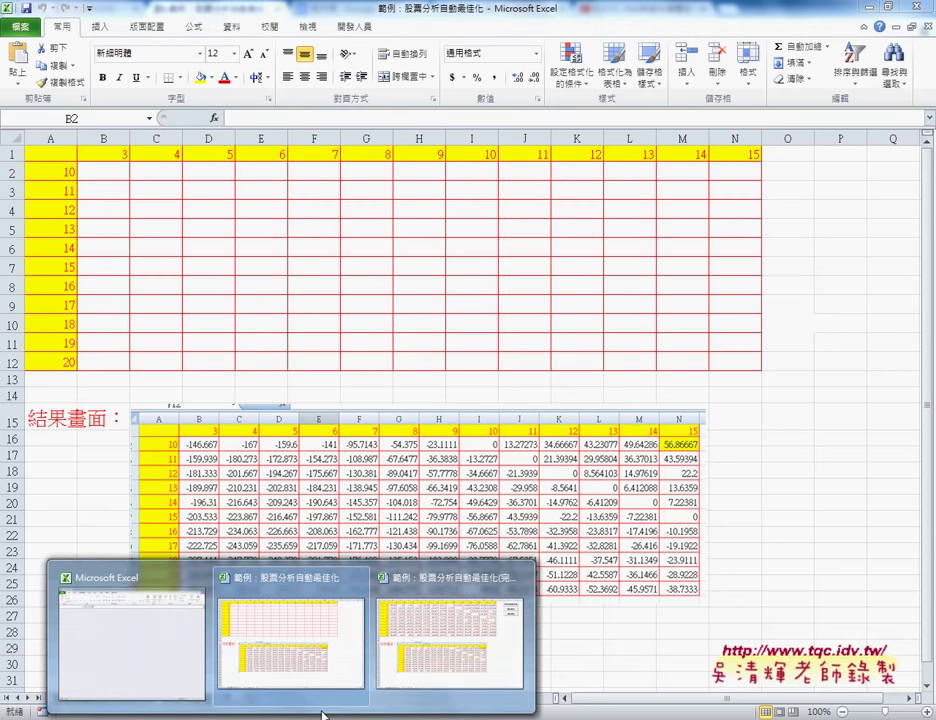
In the (完成檔) workbook, clear B2:N12 and rerun the 長短均線差列表 macro to refill the differences
{"action": "left_click", "coordinate": [468, 659]}
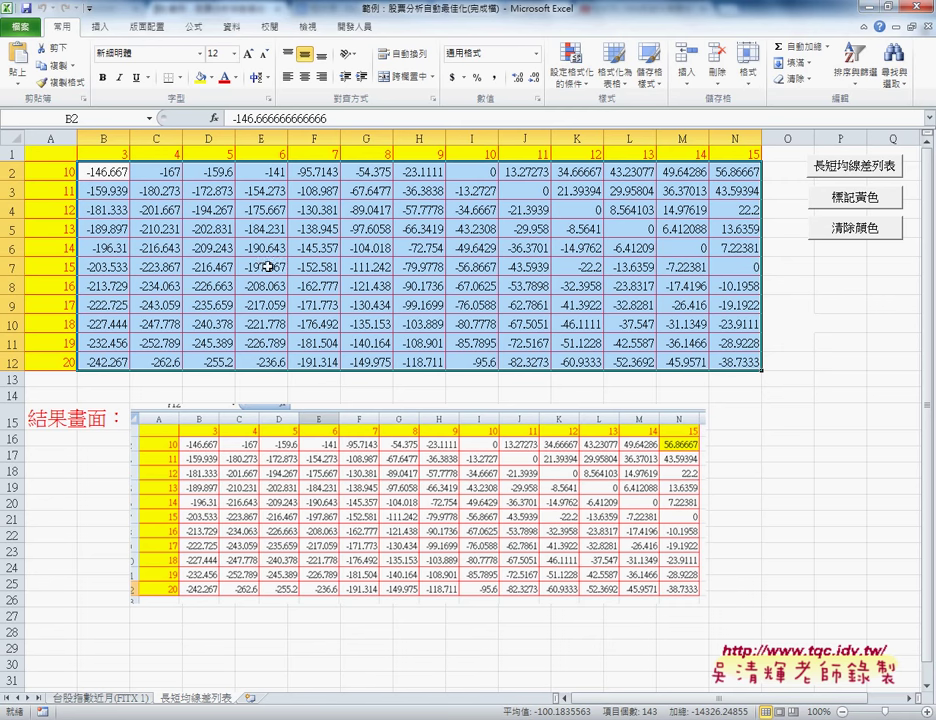
{"action": "left_click", "coordinate": [111, 172]}
{"action": "left_click_drag", "start_coordinate": [111, 172], "coordinate": [746, 362]}
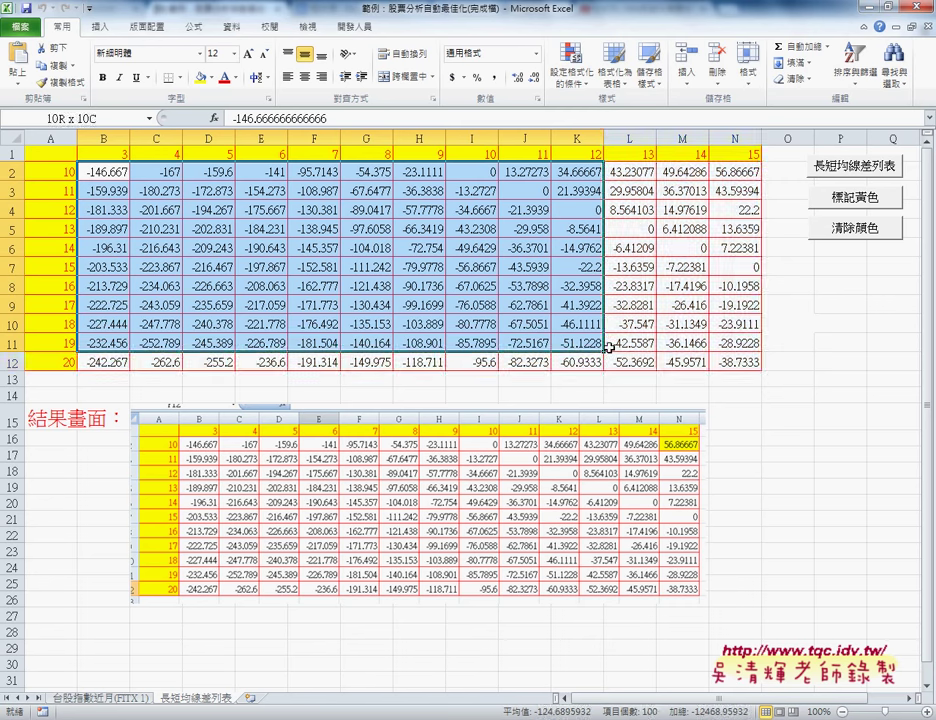
{"action": "key", "text": "Delete"}
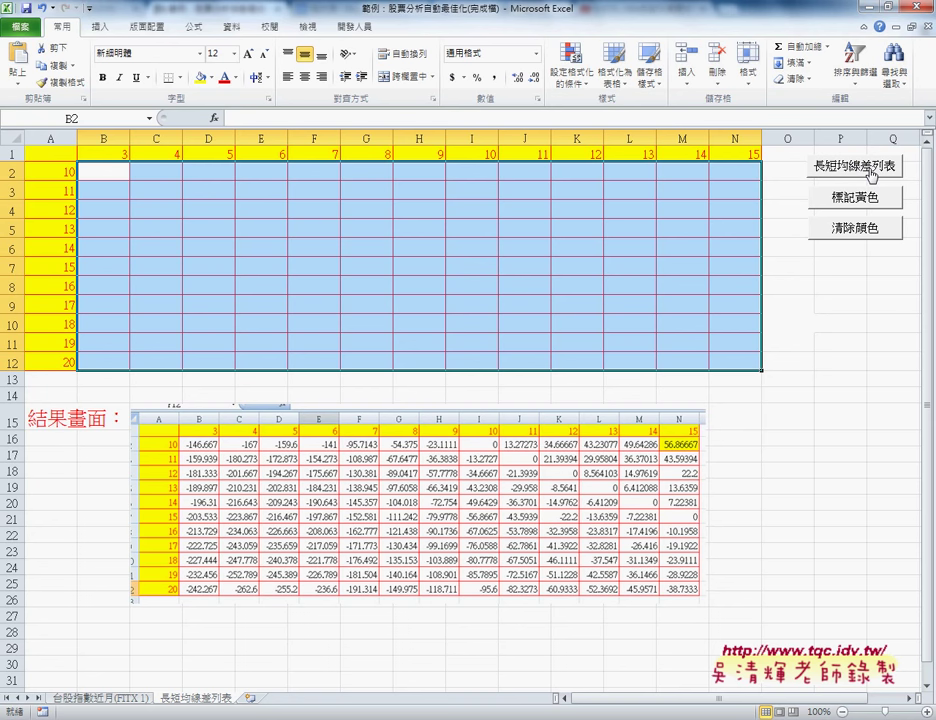
{"action": "left_click", "coordinate": [870, 173]}
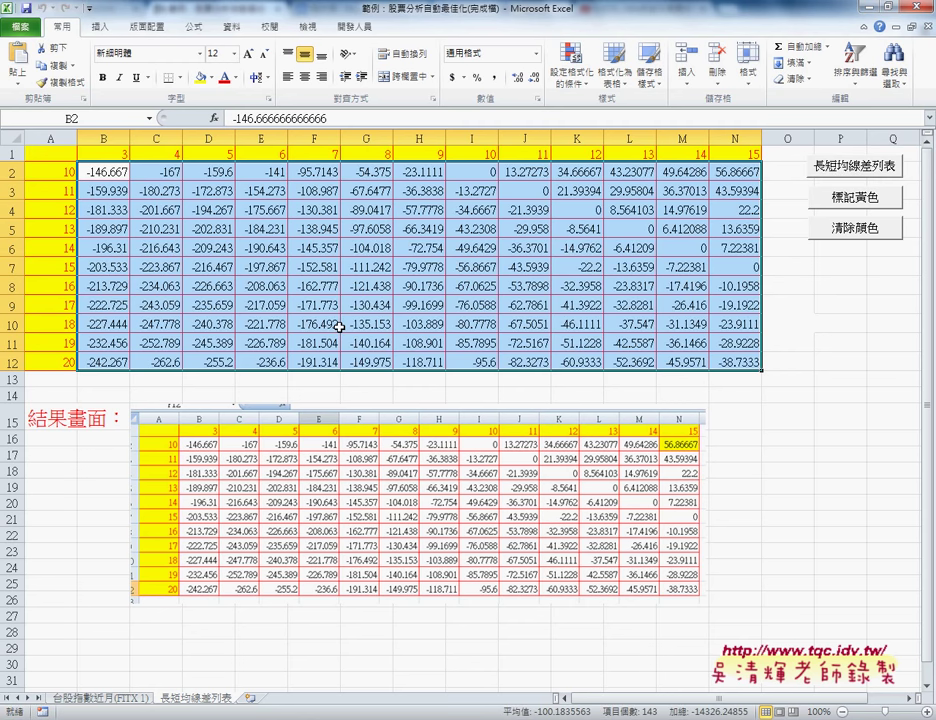
{"action": "left_click", "coordinate": [855, 305]}
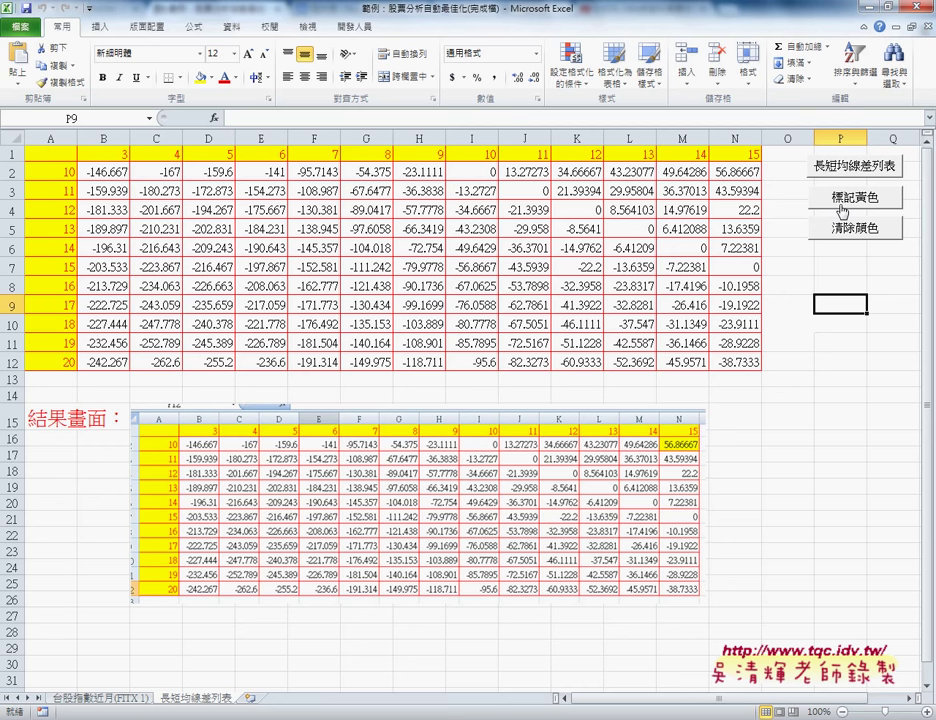
Select the grid B2:N12 and run the 標記黃色 macro, filling N3 (43.59394) yellow
{"action": "mouse_move", "coordinate": [128, 172]}
{"action": "left_mouse_down"}
{"action": "mouse_move", "coordinate": [716, 358]}
{"action": "mouse_move", "coordinate": [733, 355]}
{"action": "left_mouse_up"}
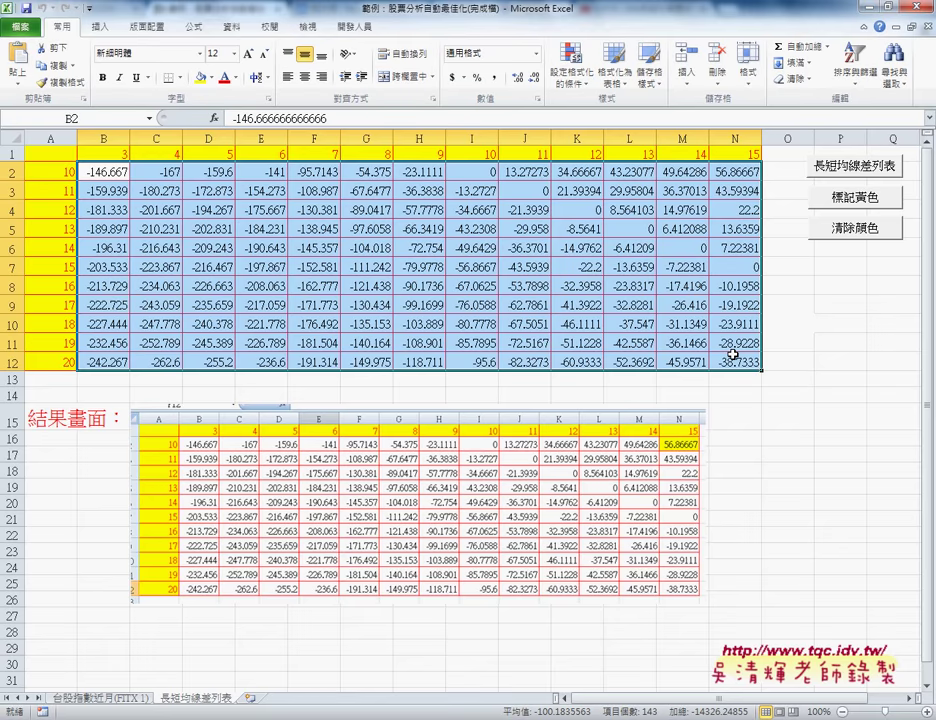
{"action": "left_click", "coordinate": [843, 203]}
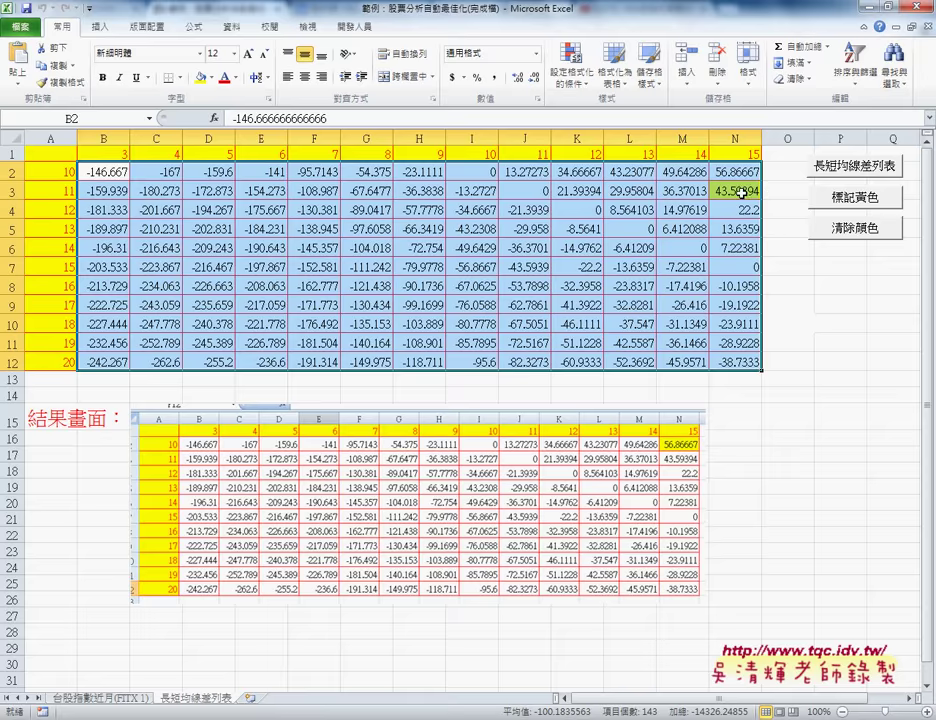
{"action": "right_click", "coordinate": [828, 204]}
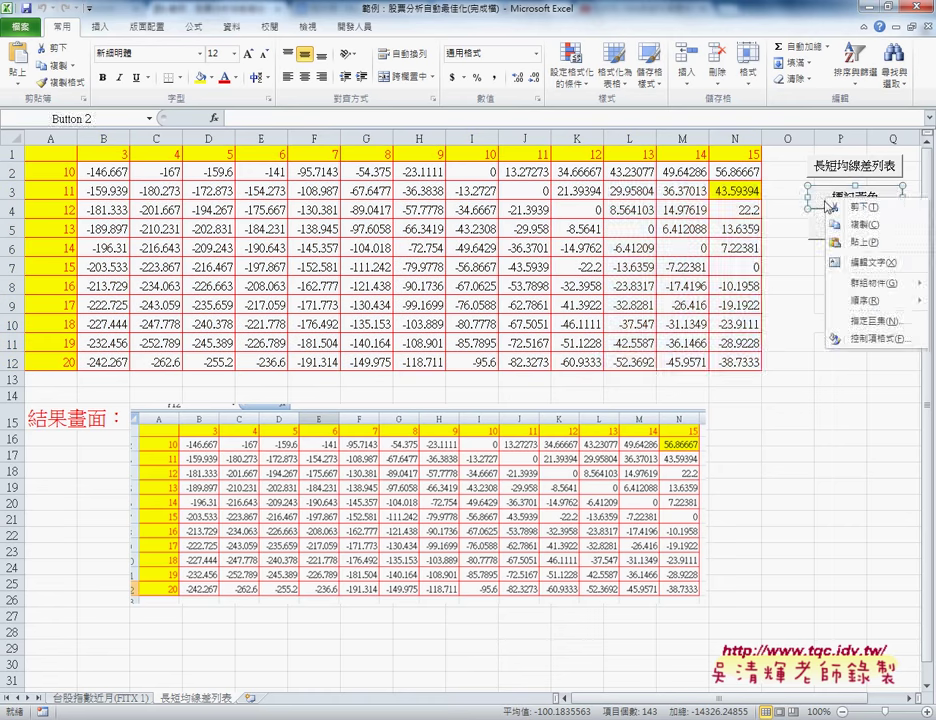
Edit the 標記黃色 macro code, changing Large(Range("B2:N12"), 3) to rank 1
{"action": "left_click", "coordinate": [870, 321]}
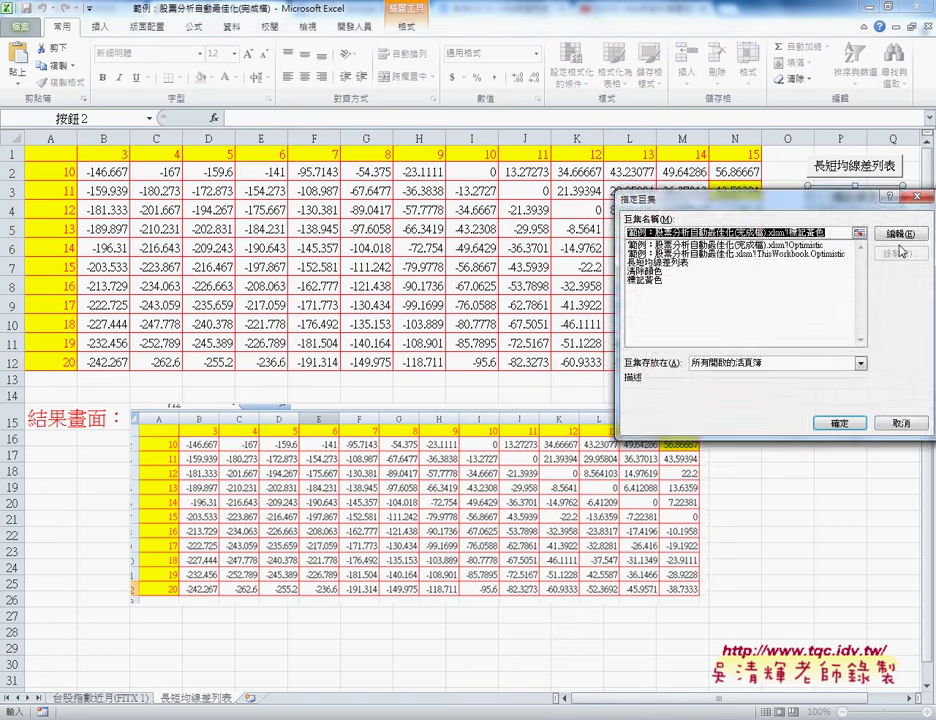
{"action": "left_click", "coordinate": [903, 424]}
{"action": "key", "text": "alt+F11"}
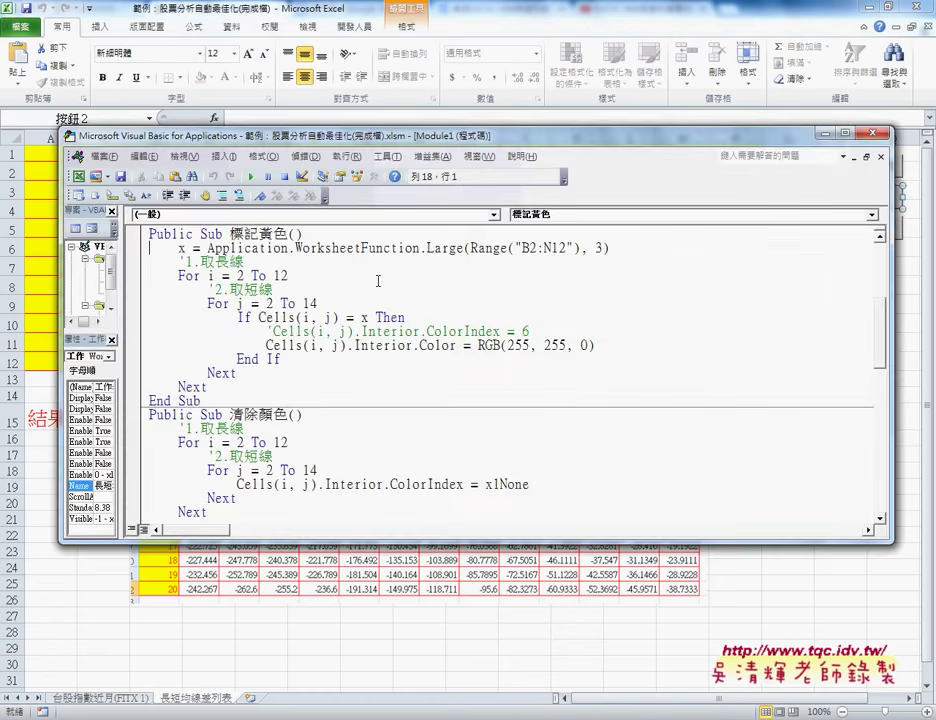
{"action": "double_click", "coordinate": [599, 248]}
{"action": "type", "text": "1"}
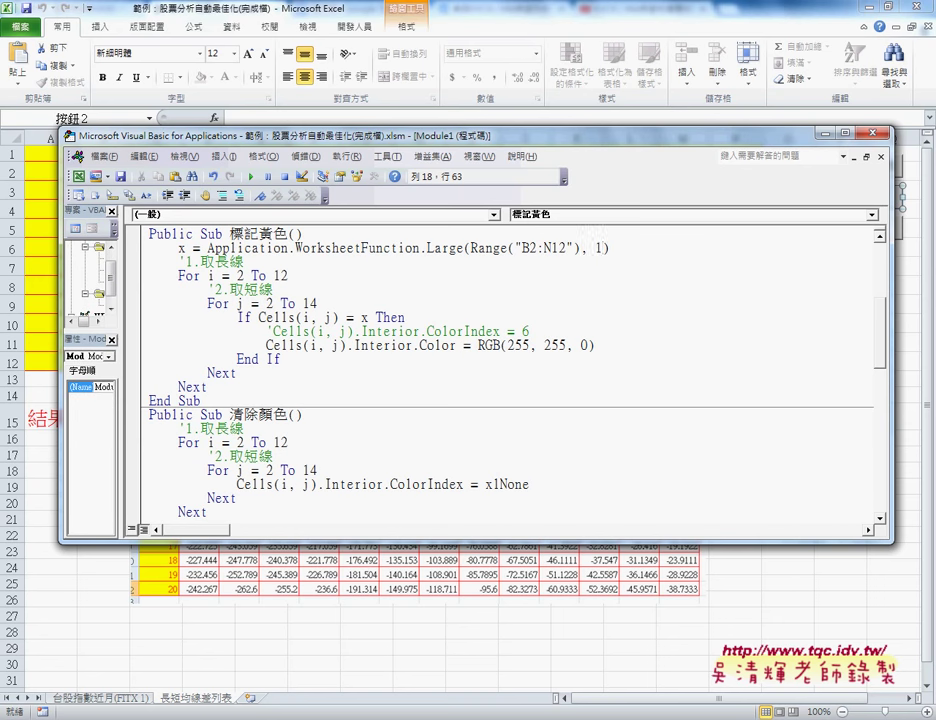
{"action": "left_click", "coordinate": [870, 136]}
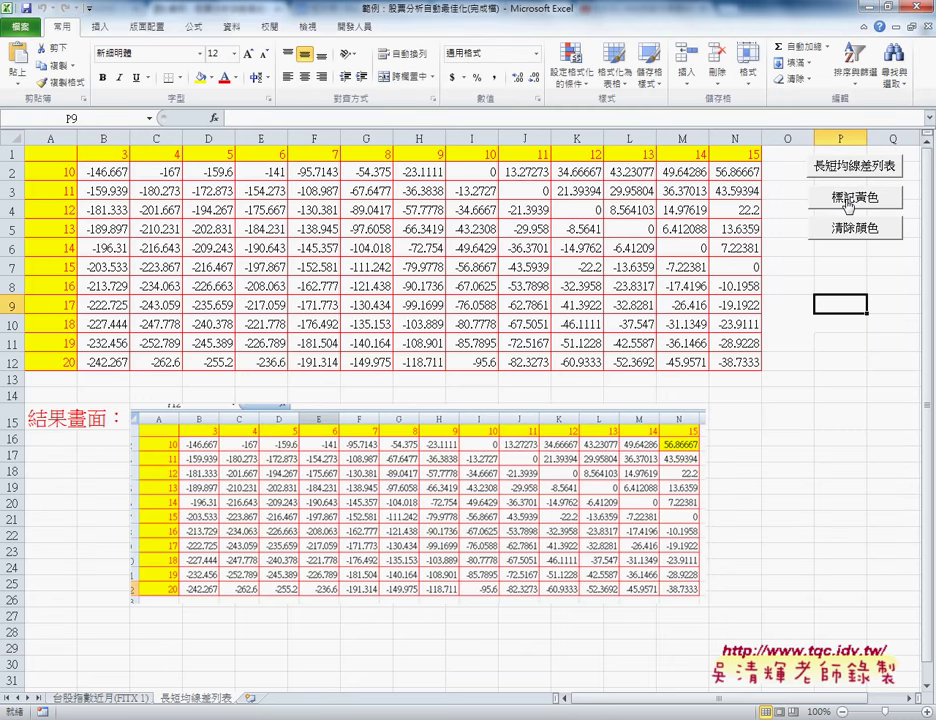
Rerun the 標記黃色 macro so cell N2, holding 56.86667, turns yellow
{"action": "left_click", "coordinate": [848, 201]}
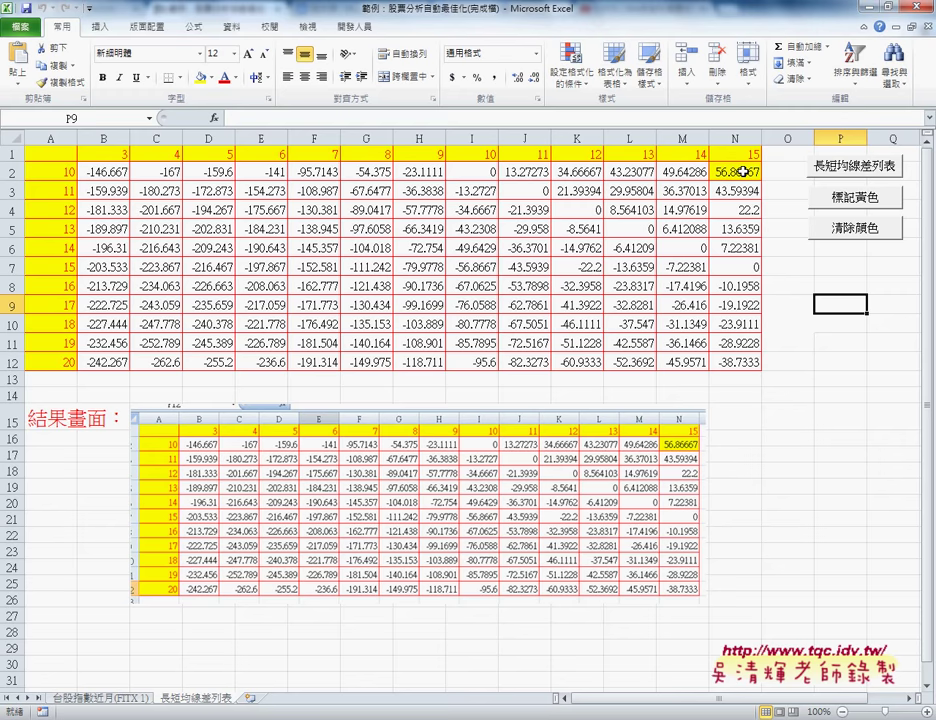
{"action": "left_click", "coordinate": [127, 704]}
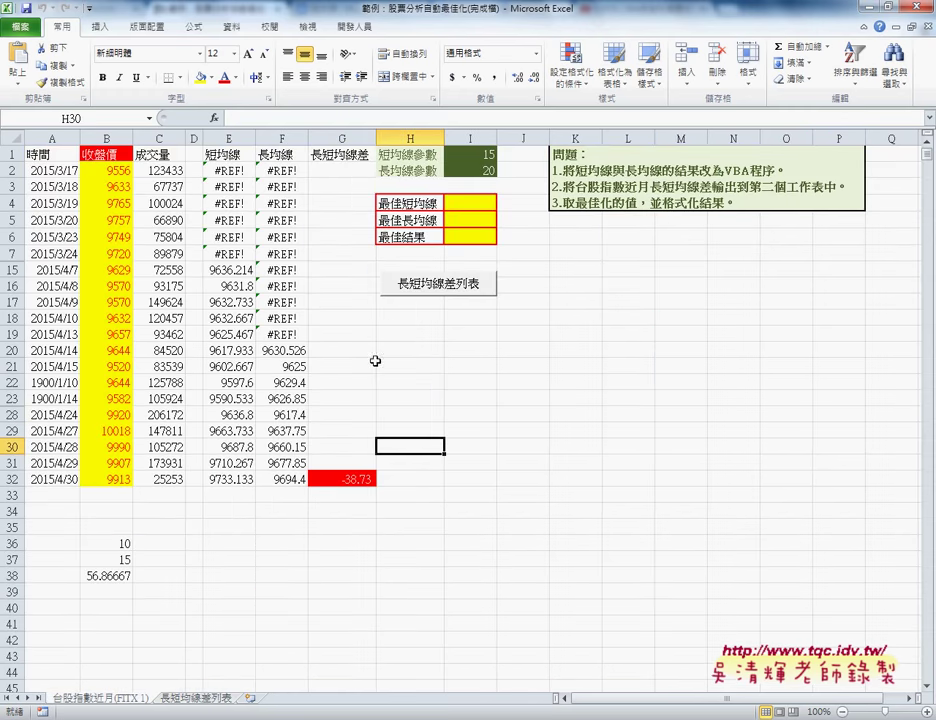
{"action": "left_click_drag", "start_coordinate": [487, 156], "coordinate": [490, 171]}
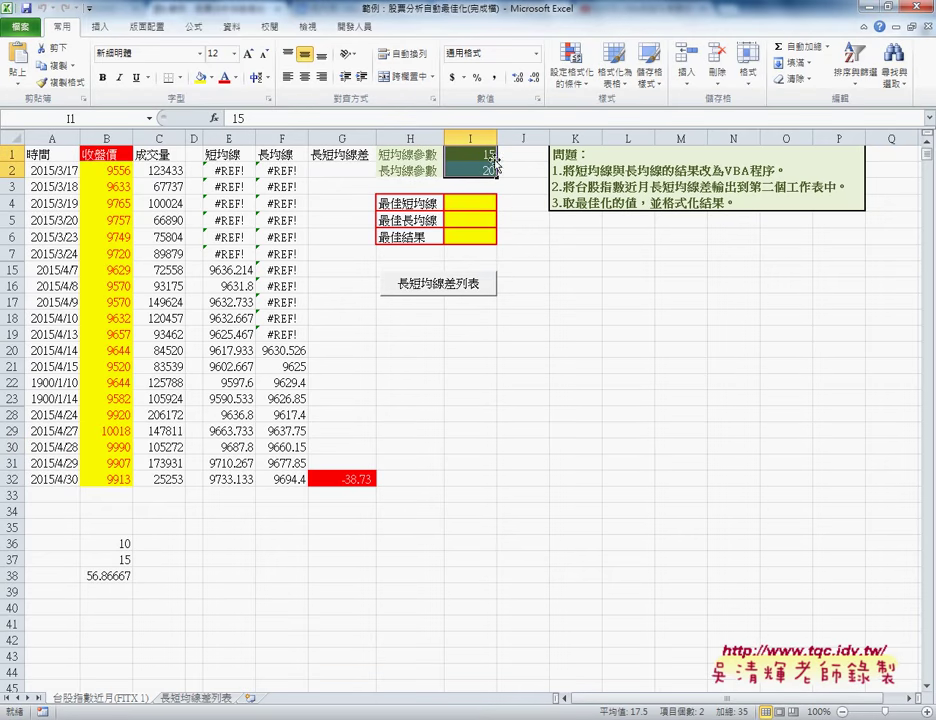
{"action": "left_click", "coordinate": [196, 698]}
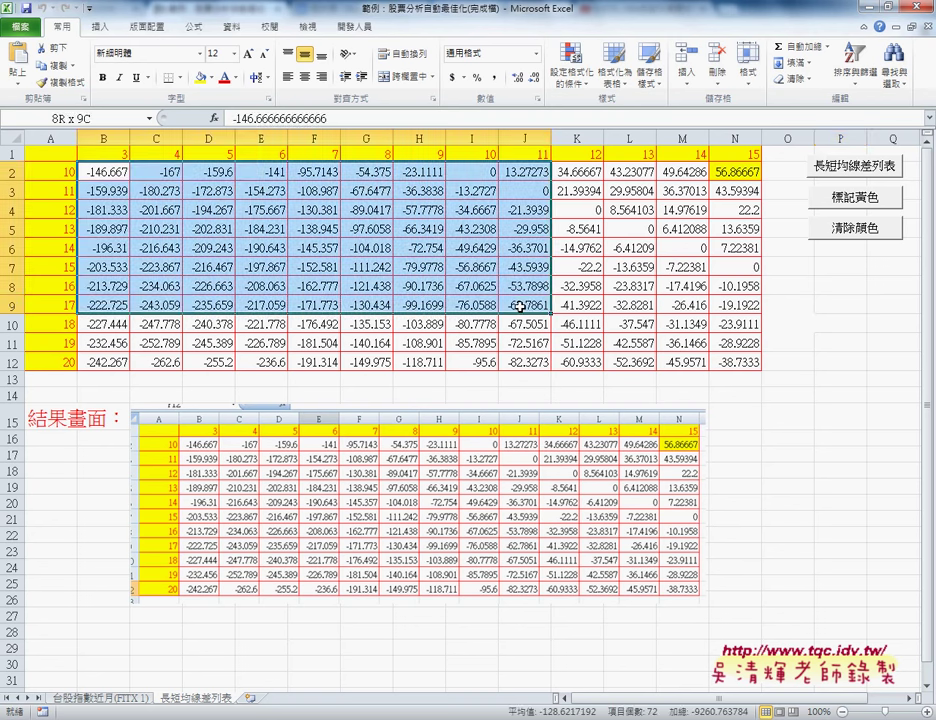
{"action": "left_click_drag", "start_coordinate": [116, 173], "coordinate": [740, 360]}
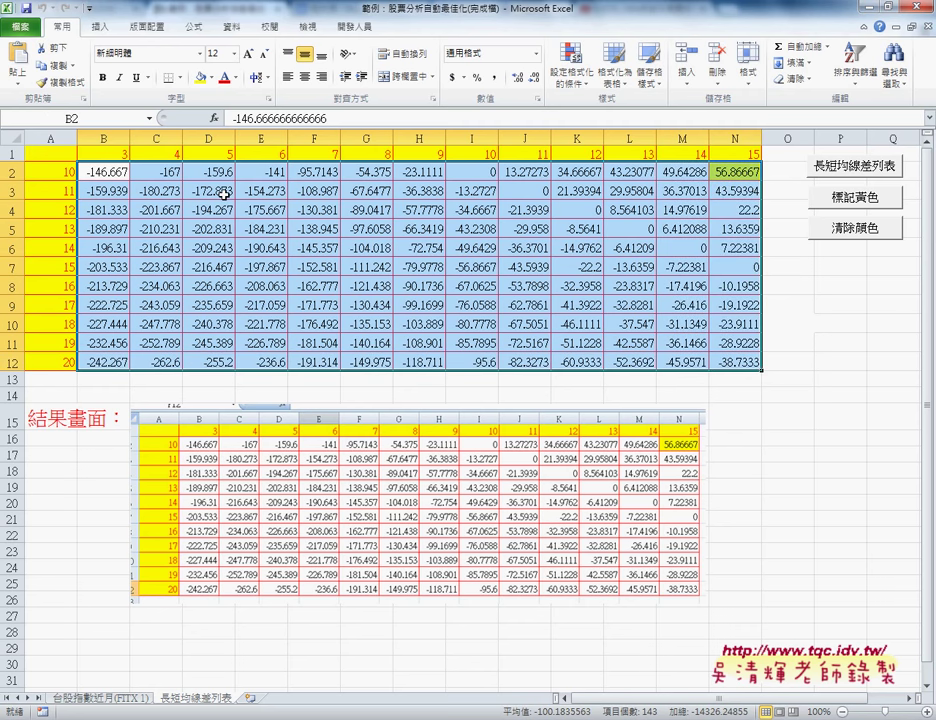